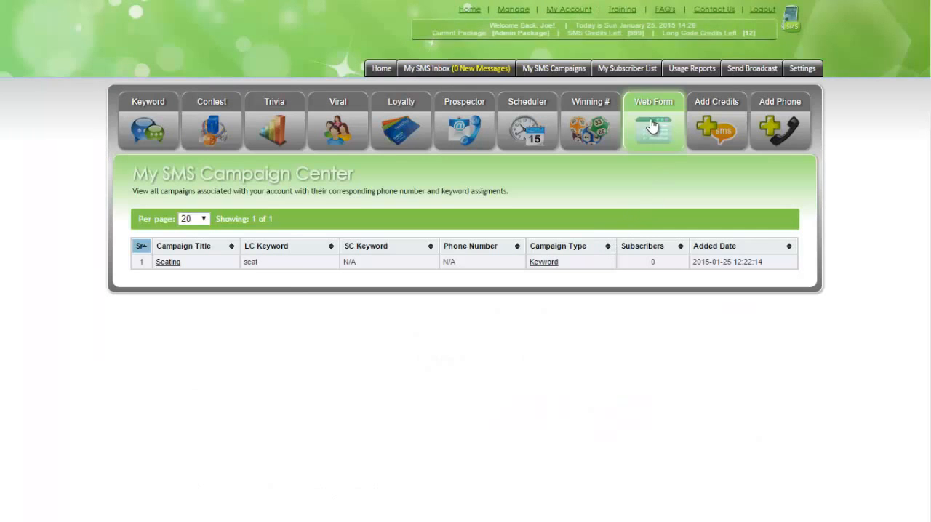
pyautogui.click(652, 127)
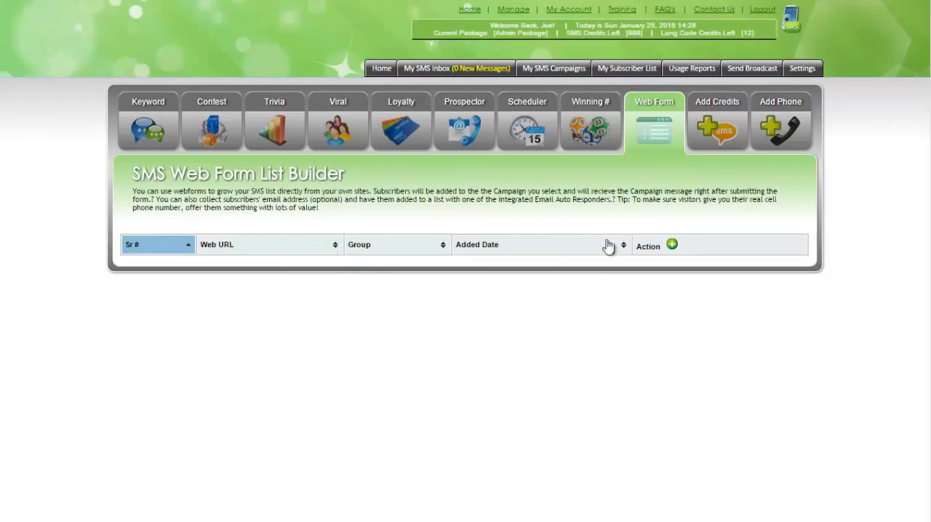
pyautogui.click(671, 248)
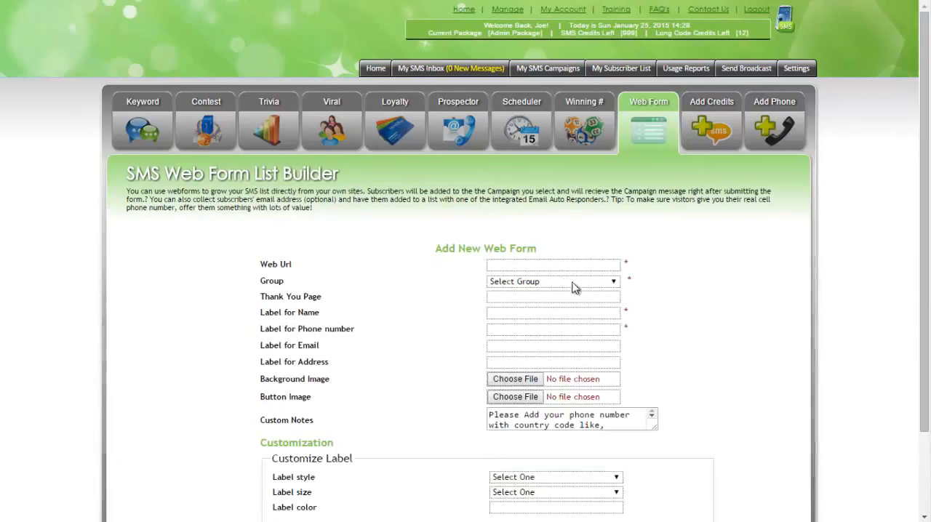
pyautogui.scroll(-1, 688, 238)
pyautogui.click(528, 193)
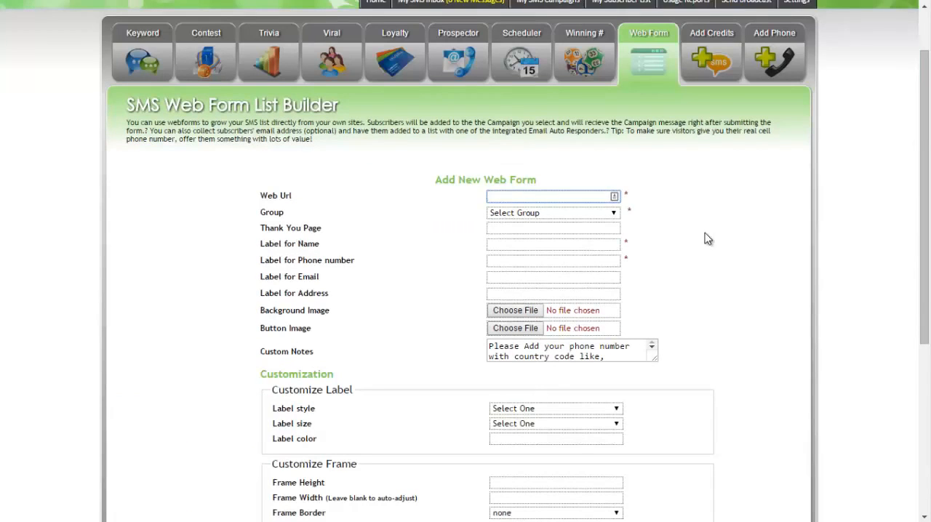
pyautogui.write('http')
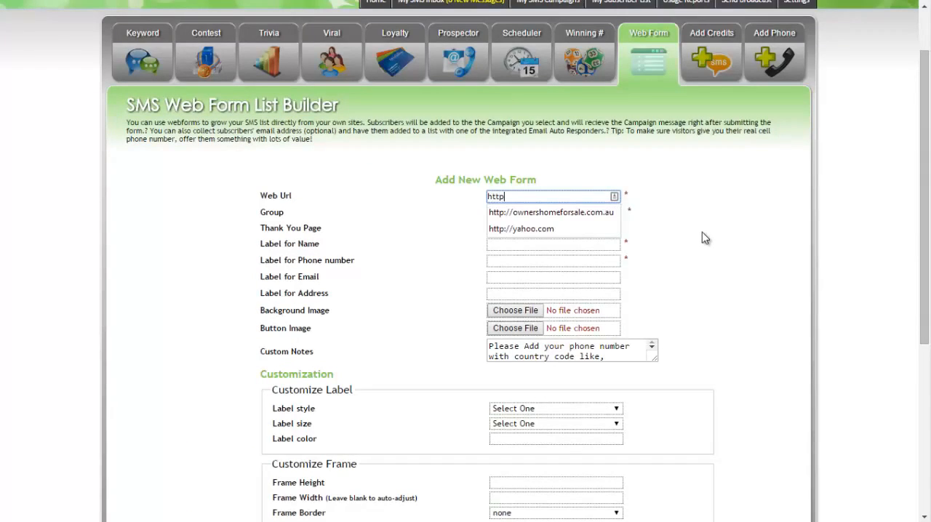
pyautogui.write('://yahoo.com')
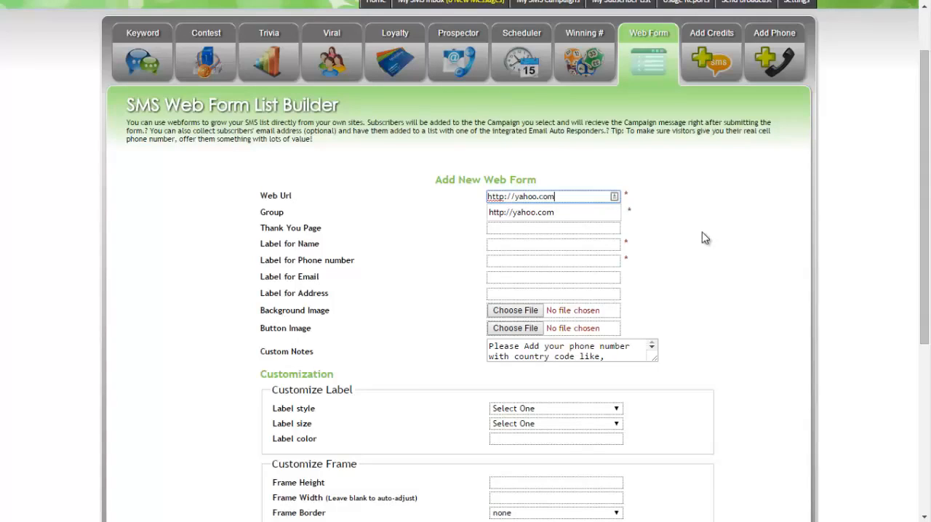
pyautogui.click(552, 213)
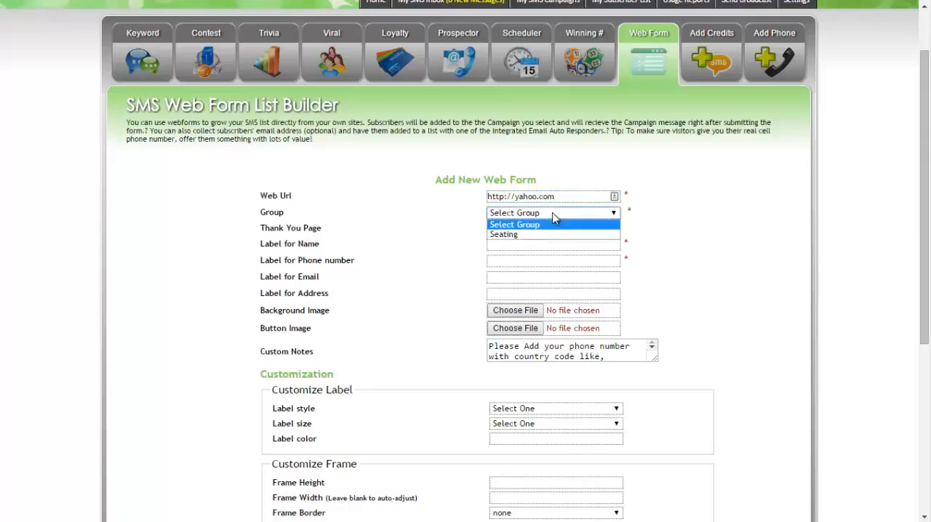
pyautogui.click(510, 234)
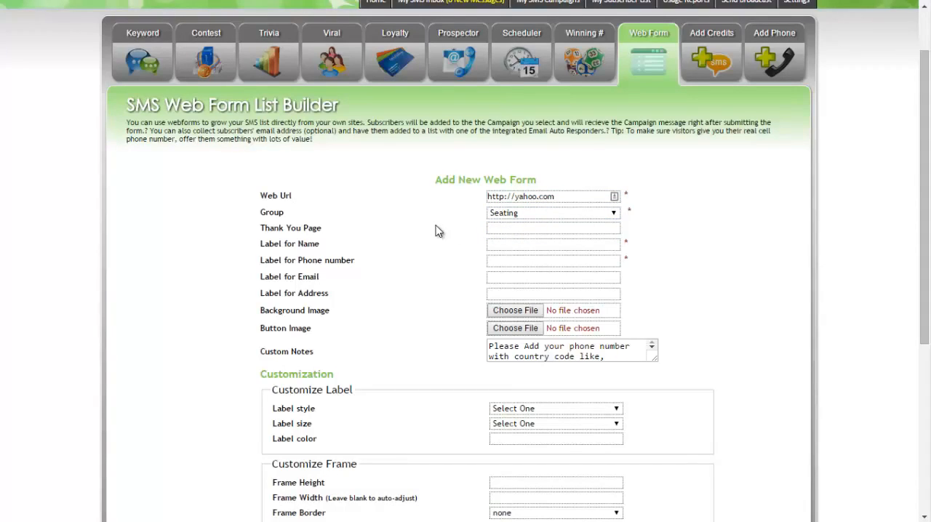
pyautogui.click(494, 227)
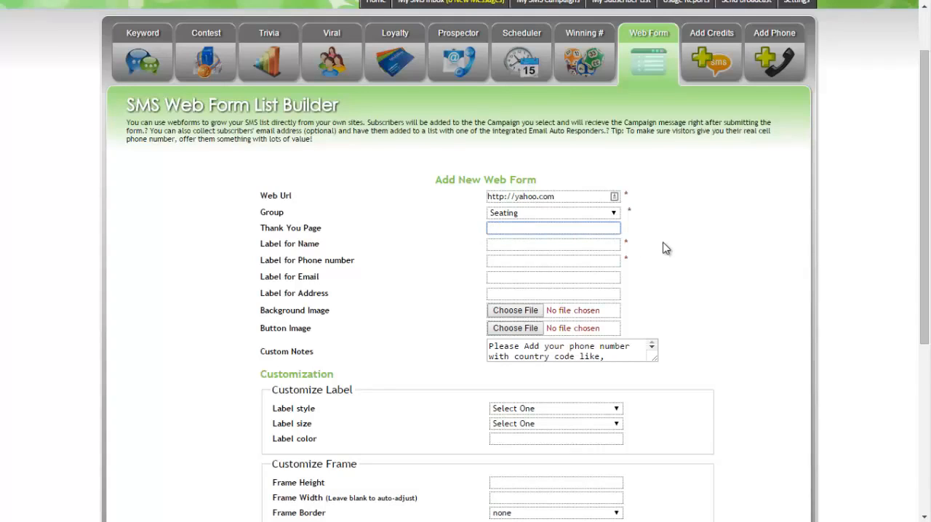
pyautogui.write('http')
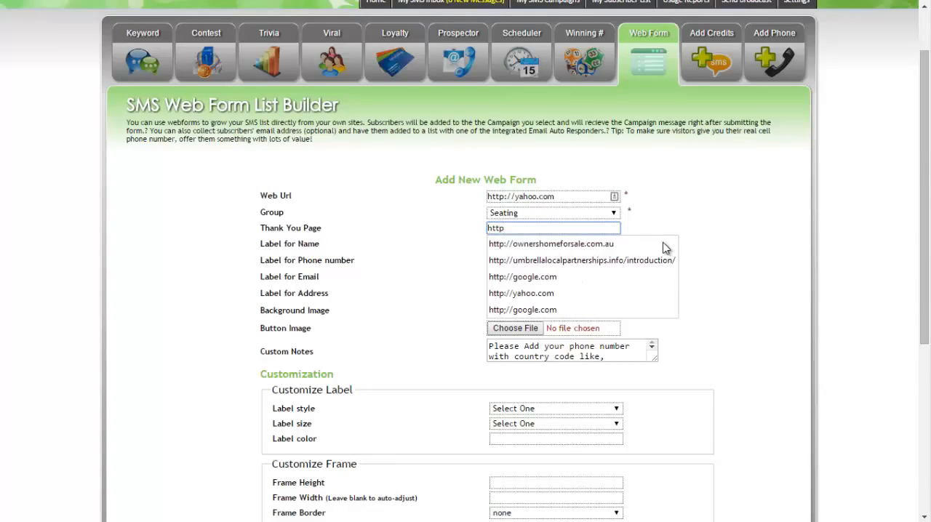
pyautogui.write('://google.com')
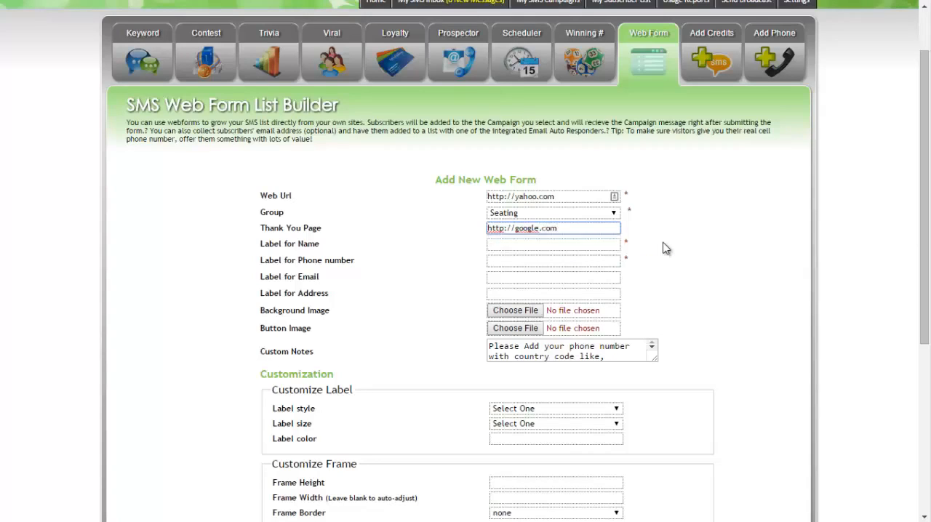
# Label the name field "What is your name", the phone field "What is mobile number" and the email field "What is your email", leaving the address label blank.
pyautogui.click(511, 247)
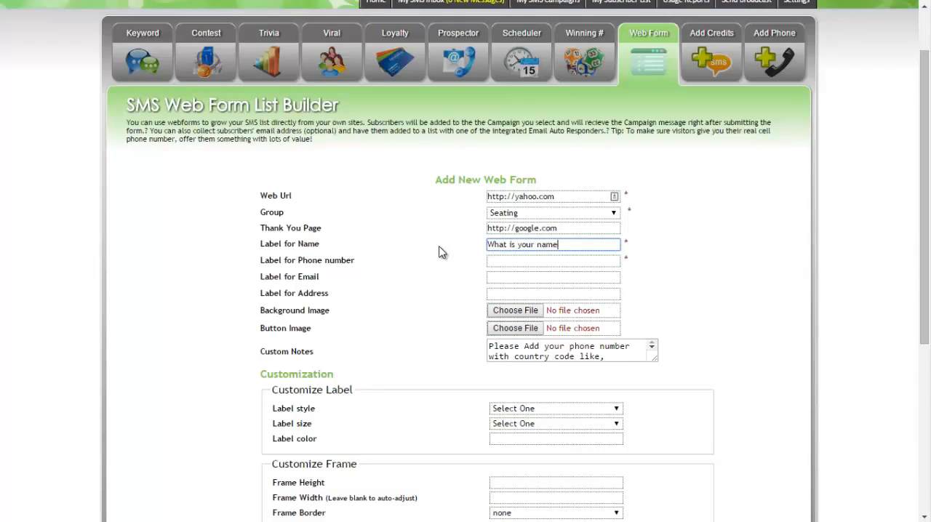
pyautogui.click(518, 261)
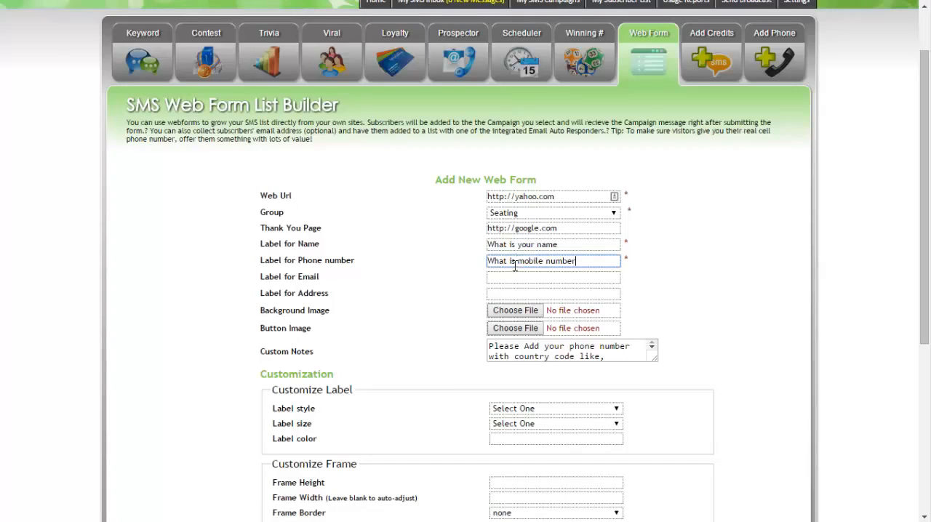
pyautogui.click(503, 277)
pyautogui.write('Wj')
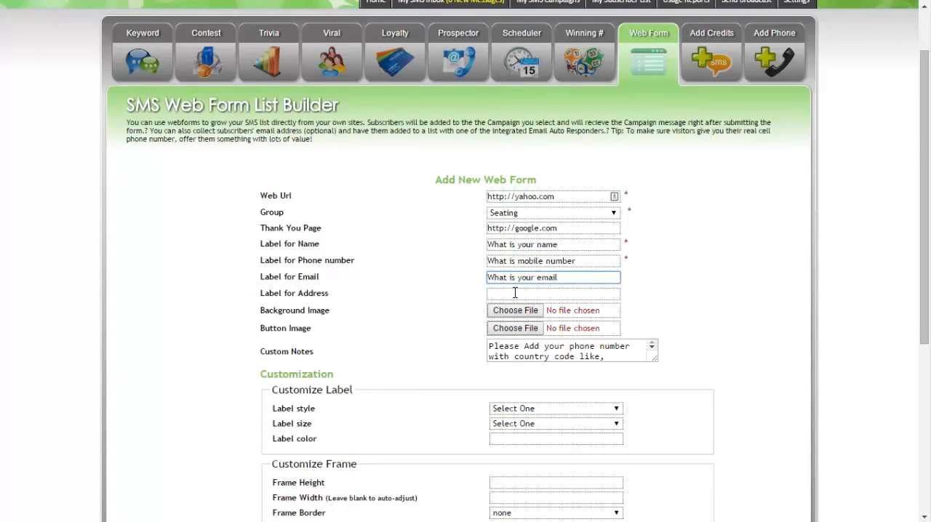
pyautogui.click(514, 292)
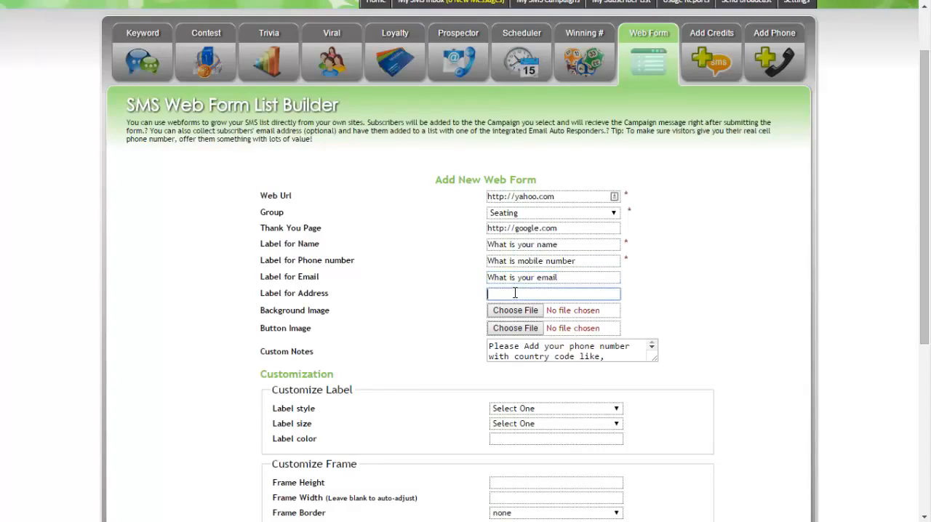
pyautogui.click(312, 296)
# Choose the join.gif file from the desktop as the form's button image.
pyautogui.click(514, 329)
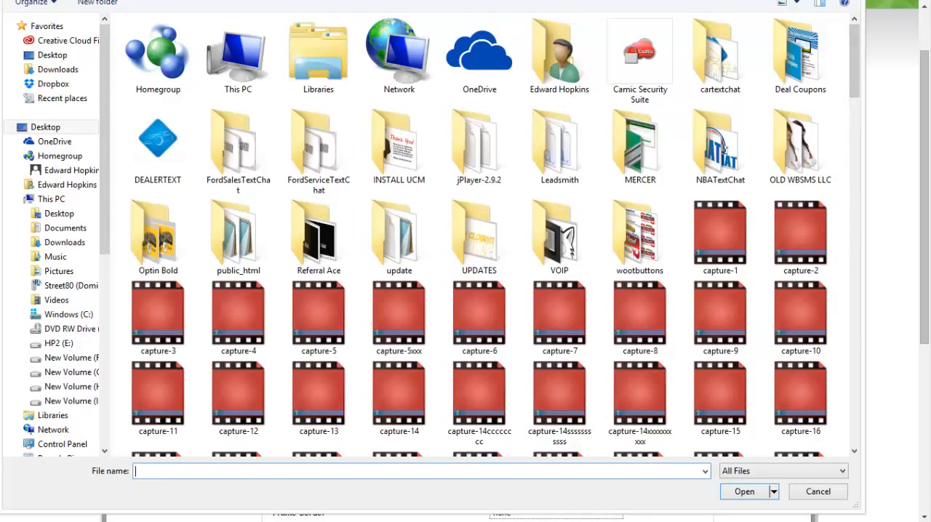
pyautogui.scroll(-10, 360, 172)
pyautogui.click(251, 181)
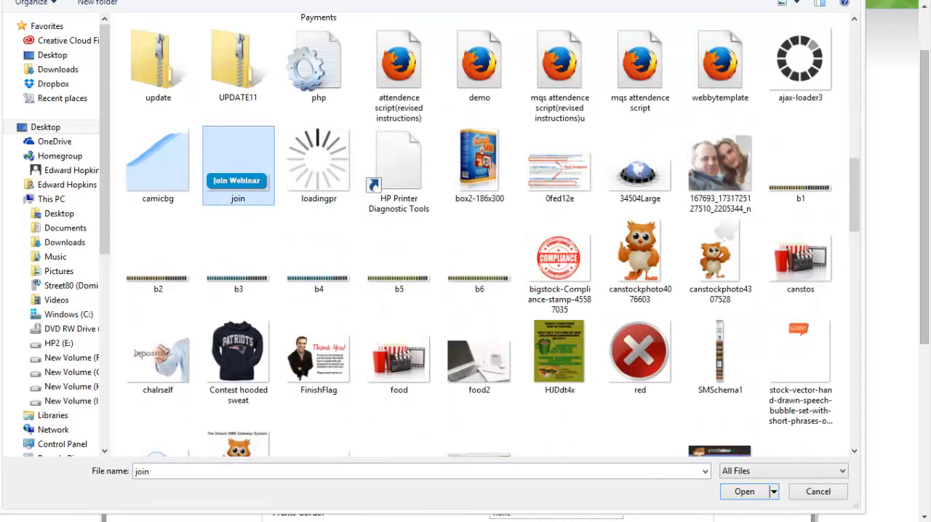
pyautogui.click(749, 492)
# Enlarge the custom notes box and examine its full default text about phone number format.
pyautogui.scroll(-2, 664, 280)
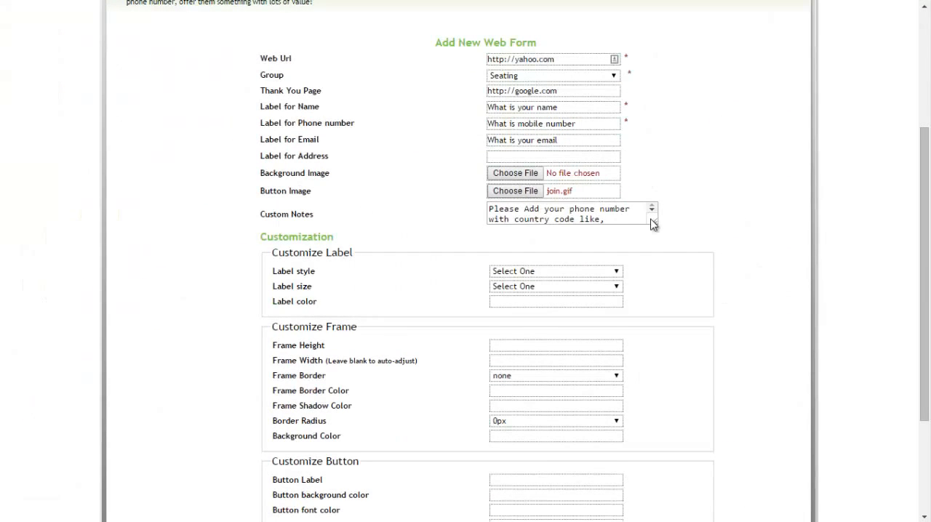
pyautogui.moveTo(653, 222); pyautogui.dragTo(667, 253)
pyautogui.moveTo(537, 219); pyautogui.dragTo(467, 209)
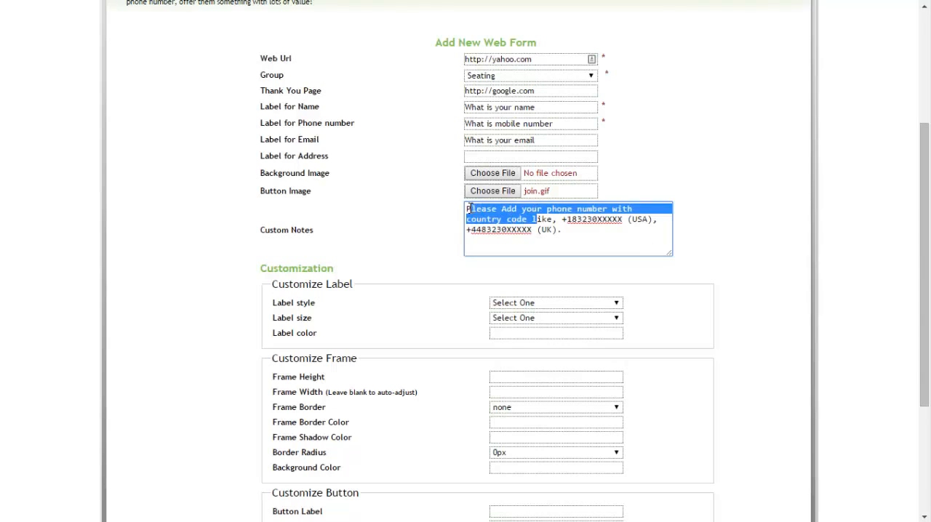
pyautogui.click(554, 230)
pyautogui.moveTo(586, 235); pyautogui.dragTo(455, 210)
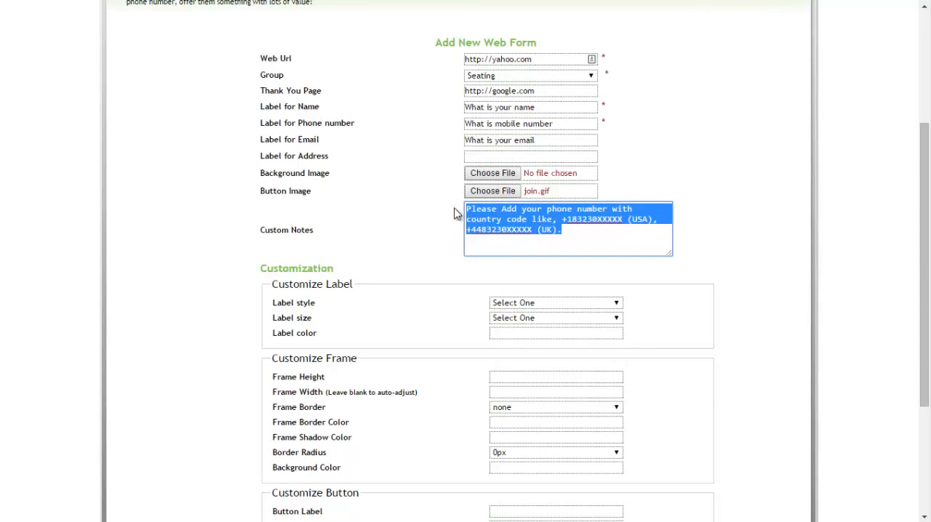
pyautogui.click(550, 229)
pyautogui.moveTo(570, 236); pyautogui.dragTo(469, 207)
pyautogui.click(597, 233)
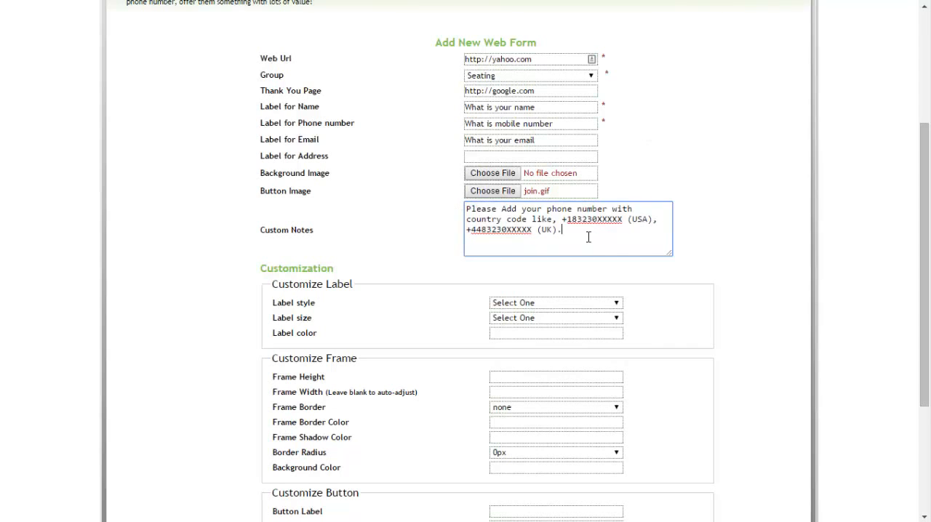
# Examine the available label style, size and color options without choosing any.
pyautogui.scroll(-2, 702, 216)
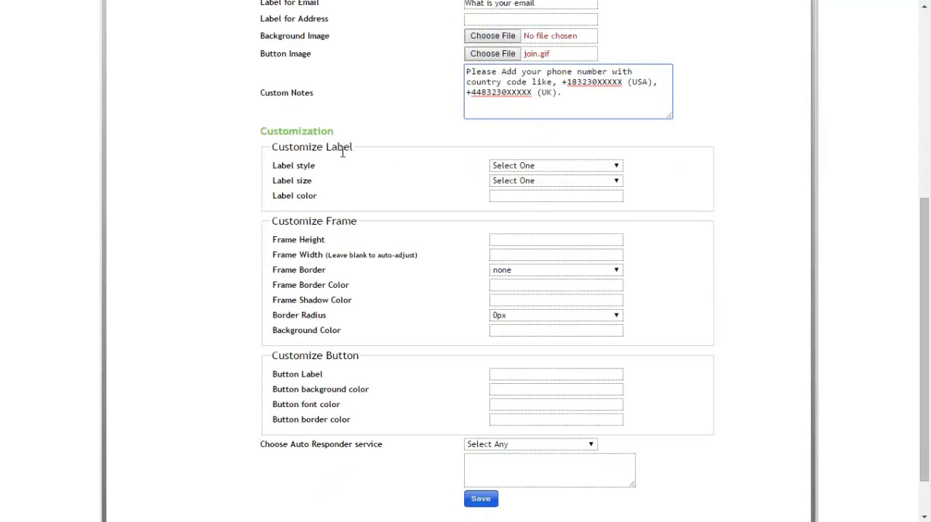
pyautogui.click(534, 169)
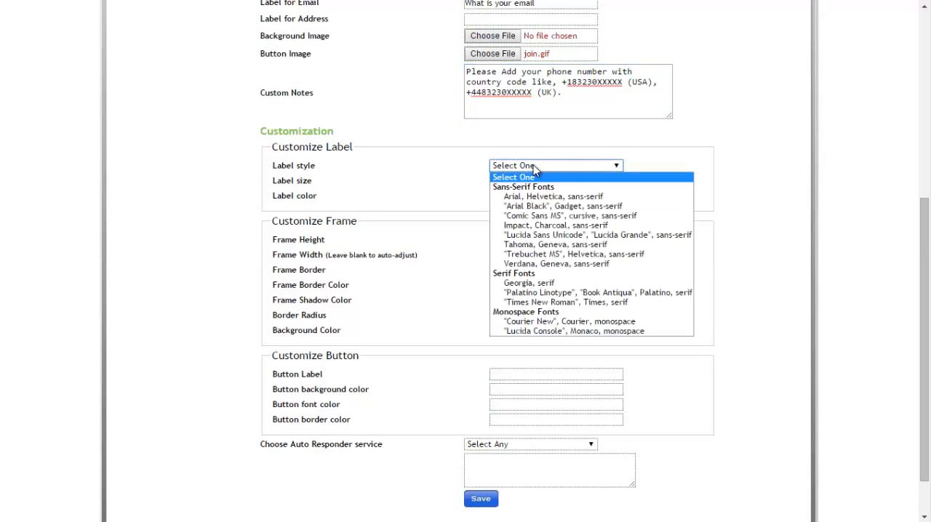
pyautogui.click(459, 194)
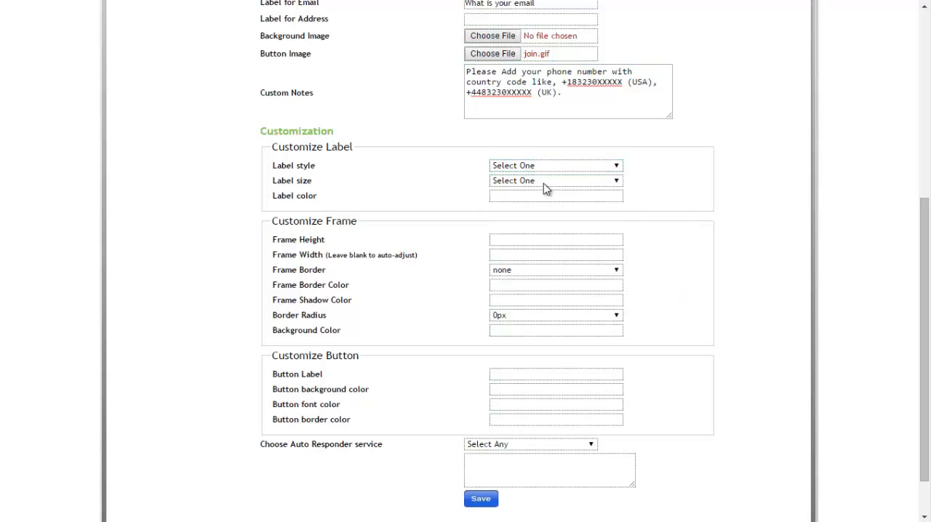
pyautogui.click(543, 182)
pyautogui.click(424, 197)
pyautogui.click(524, 197)
pyautogui.click(439, 203)
# Review the whole web form, from the entered labels to the frame, button and auto responder settings.
pyautogui.scroll(-2, 427, 424)
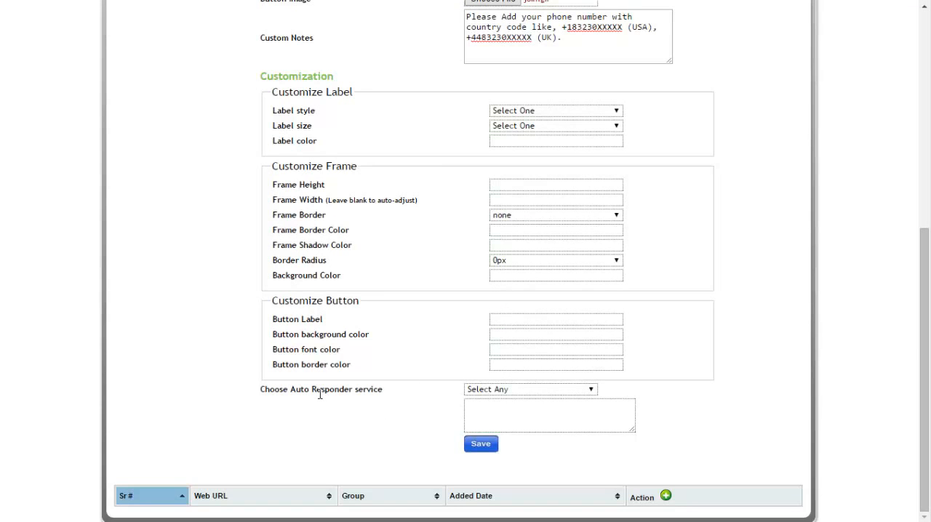
pyautogui.scroll(5, 399, 338)
pyautogui.scroll(-5, 421, 285)
pyautogui.scroll(5, 415, 327)
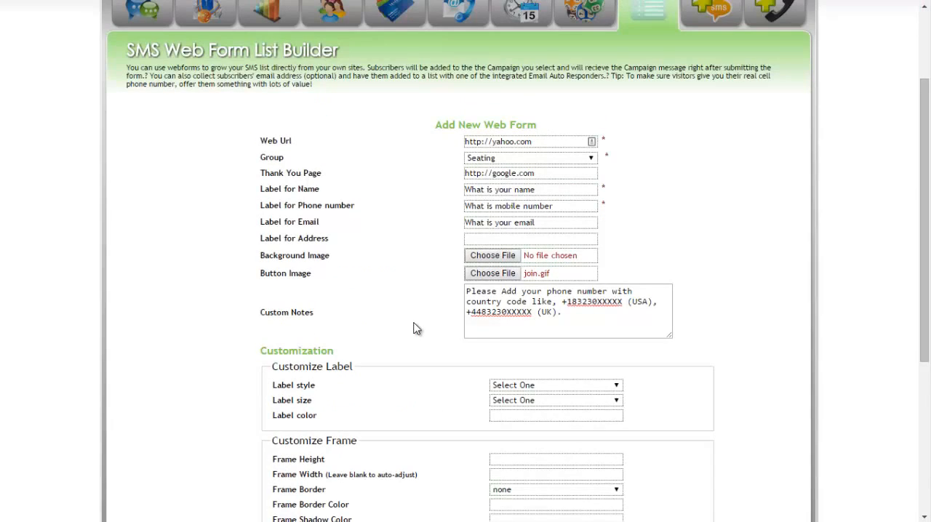
pyautogui.scroll(-5, 415, 327)
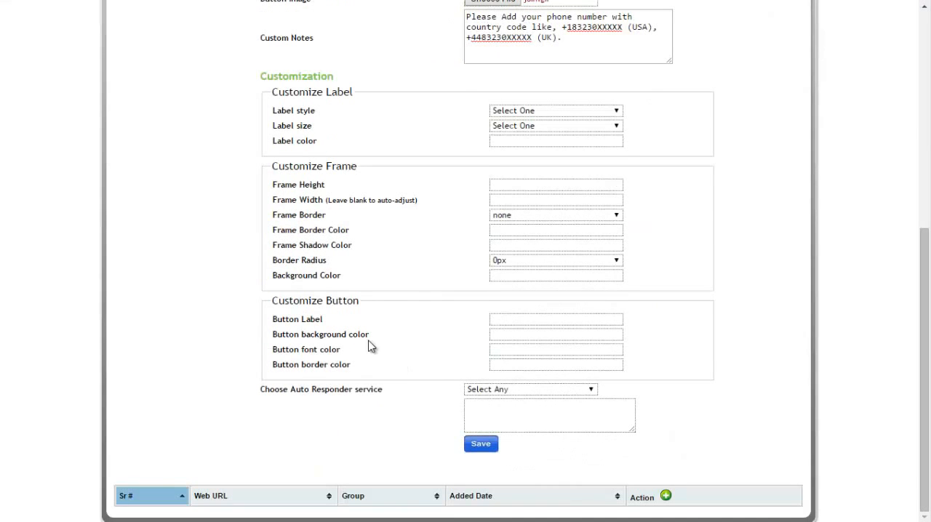
pyautogui.scroll(3, 370, 348)
pyautogui.scroll(3, 338, 242)
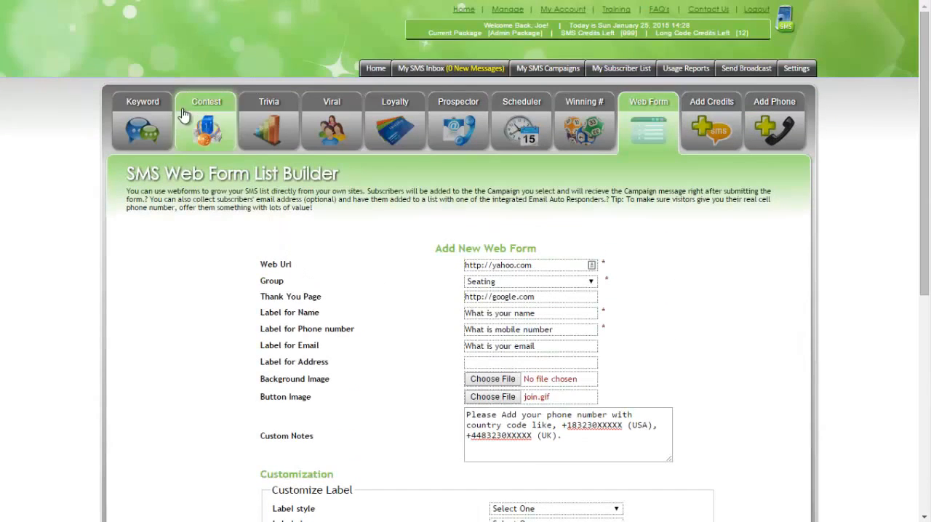
pyautogui.scroll(-6, 405, 263)
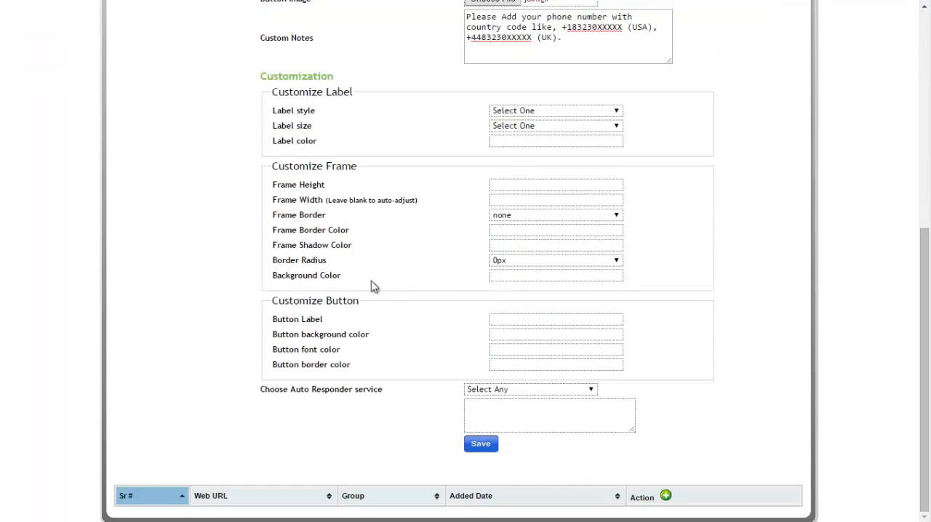
# Try Aweber as the auto responder service, and reset the choice to Select Any.
pyautogui.click(552, 390)
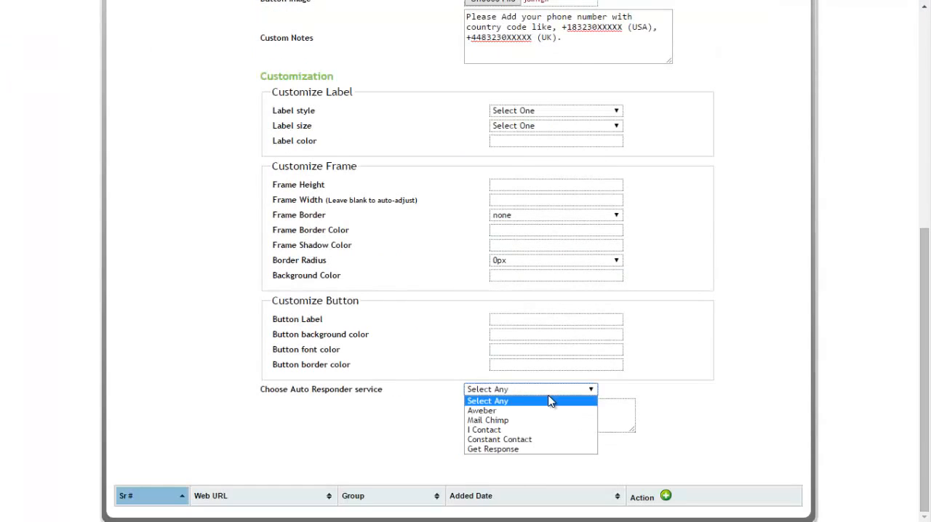
pyautogui.click(513, 411)
pyautogui.click(513, 411)
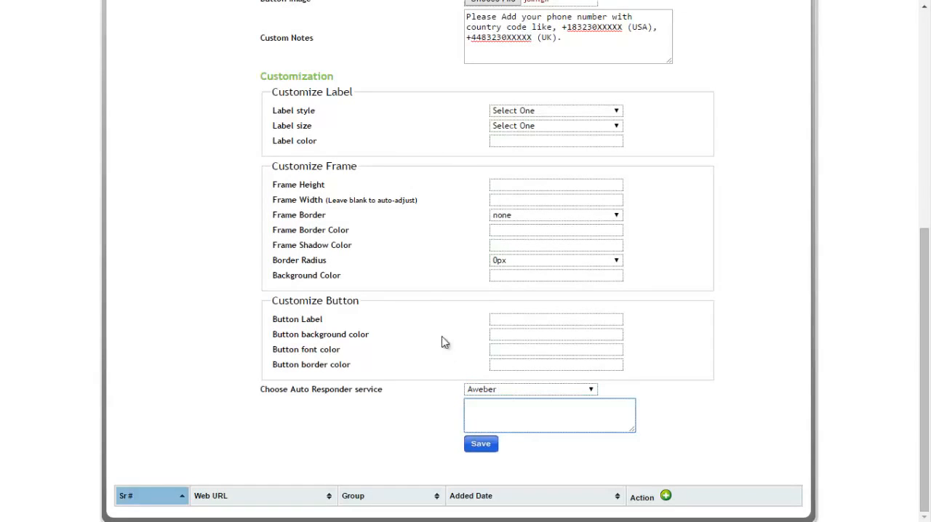
pyautogui.click(483, 378)
pyautogui.click(498, 390)
pyautogui.click(499, 401)
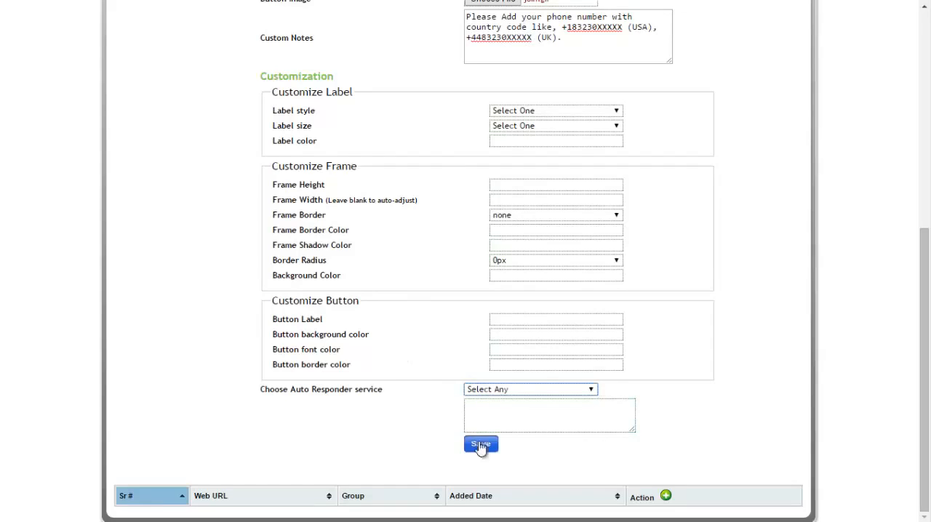
# Save the new web form and check its added date in the form list.
pyautogui.click(481, 445)
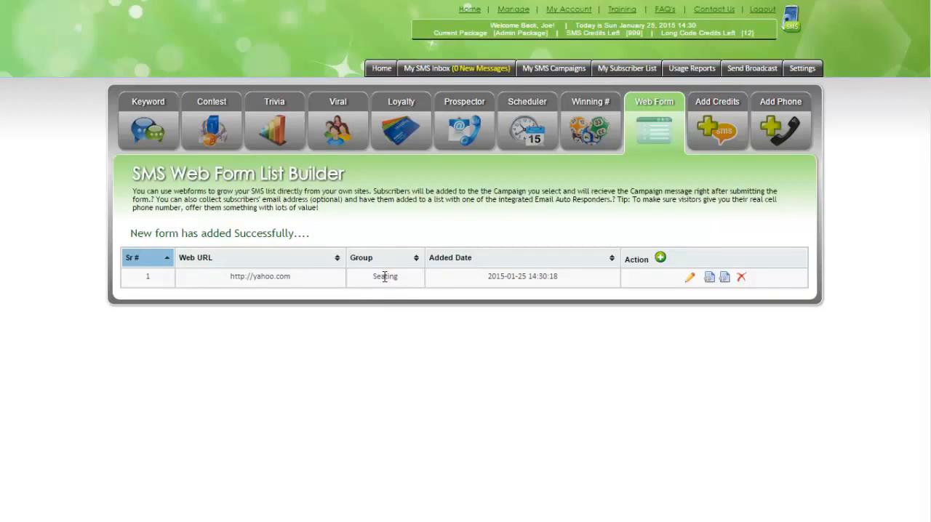
pyautogui.moveTo(556, 277); pyautogui.dragTo(484, 276)
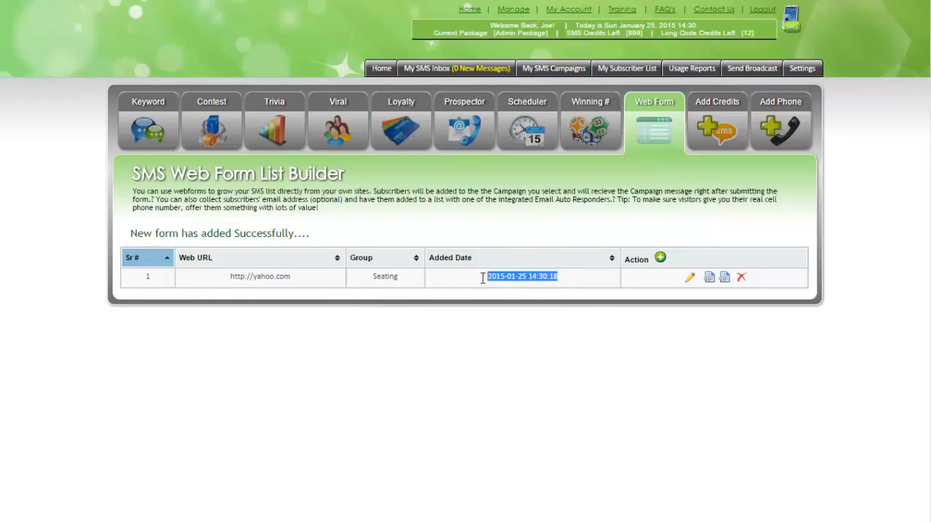
pyautogui.click(614, 305)
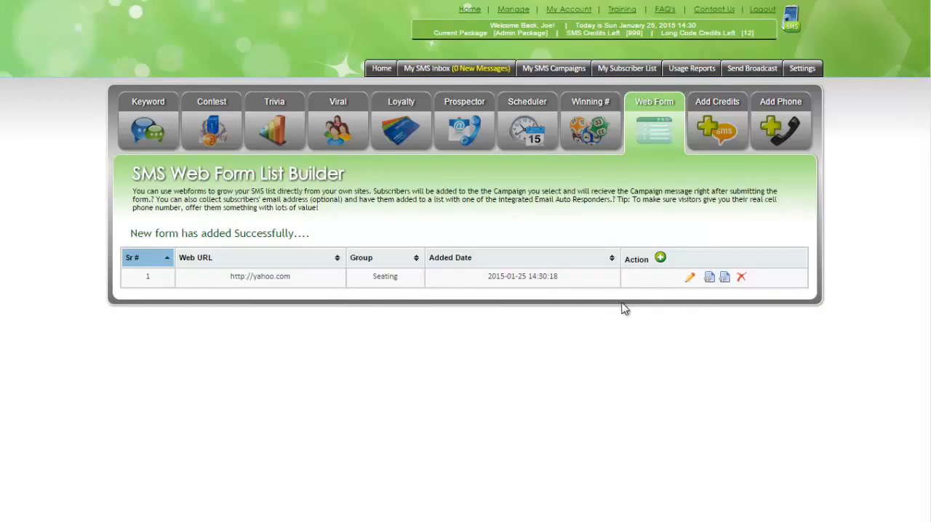
# Examine the saved Seating form's API subscription URL, then close its code box.
pyautogui.click(724, 277)
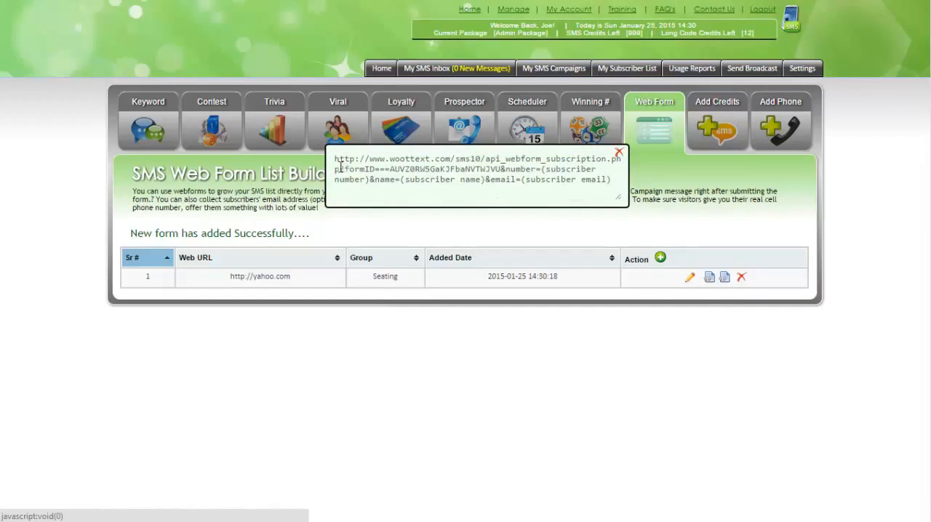
pyautogui.moveTo(335, 160); pyautogui.dragTo(618, 186)
pyautogui.click(695, 197)
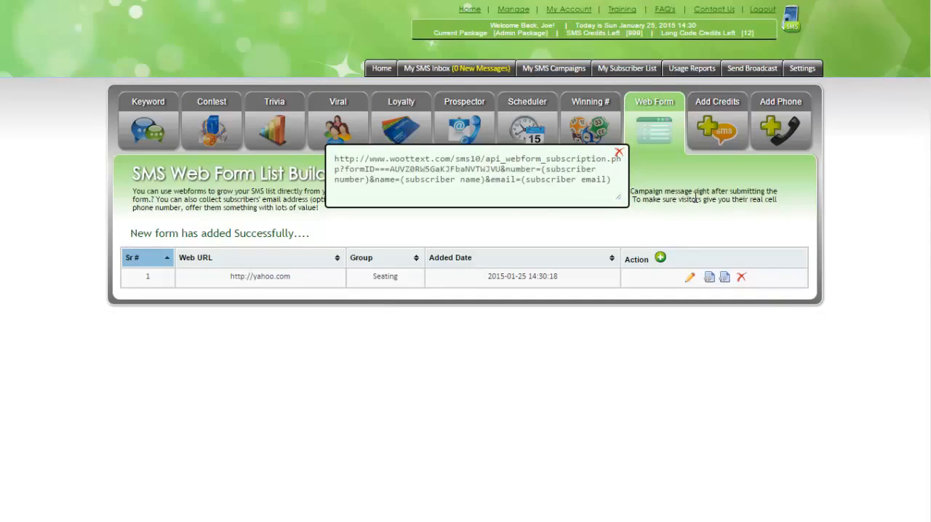
pyautogui.click(618, 152)
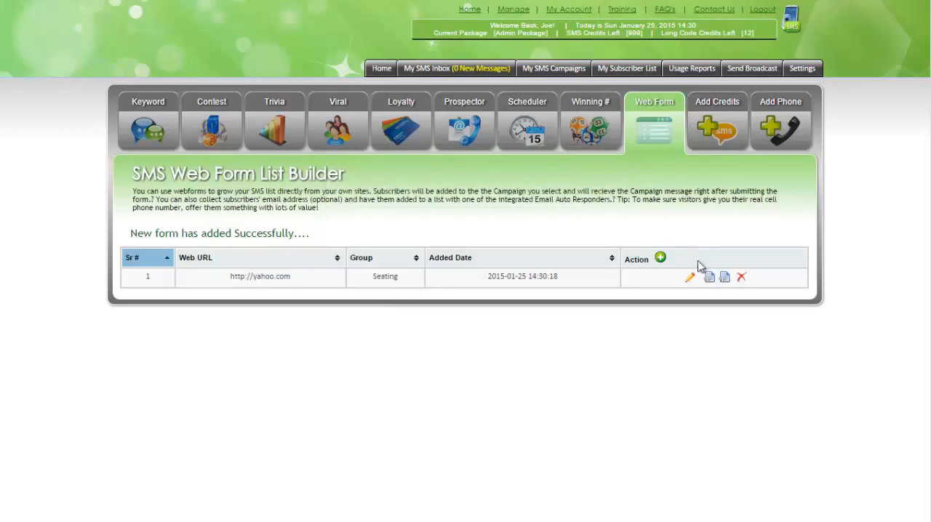
# Copy the complete iframe embed code of the Seating web form and close the code box.
pyautogui.click(709, 279)
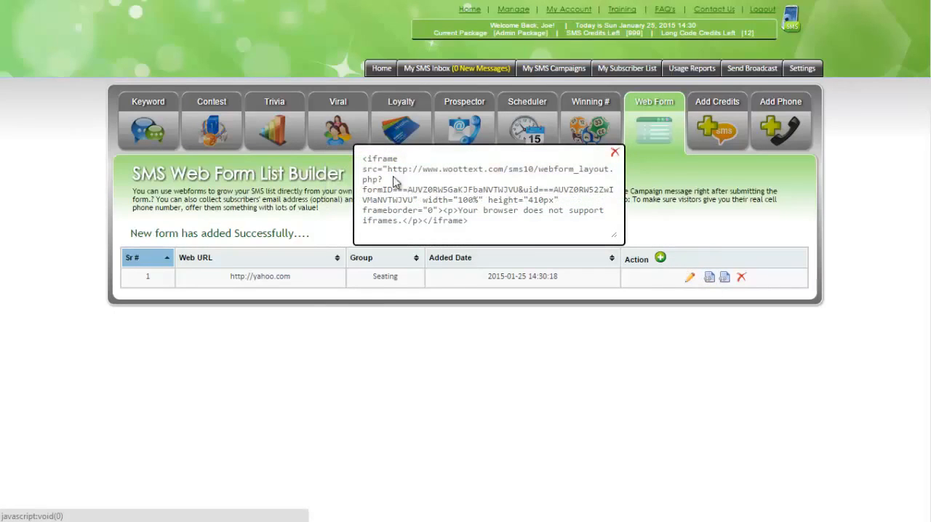
pyautogui.moveTo(366, 158); pyautogui.dragTo(529, 254)
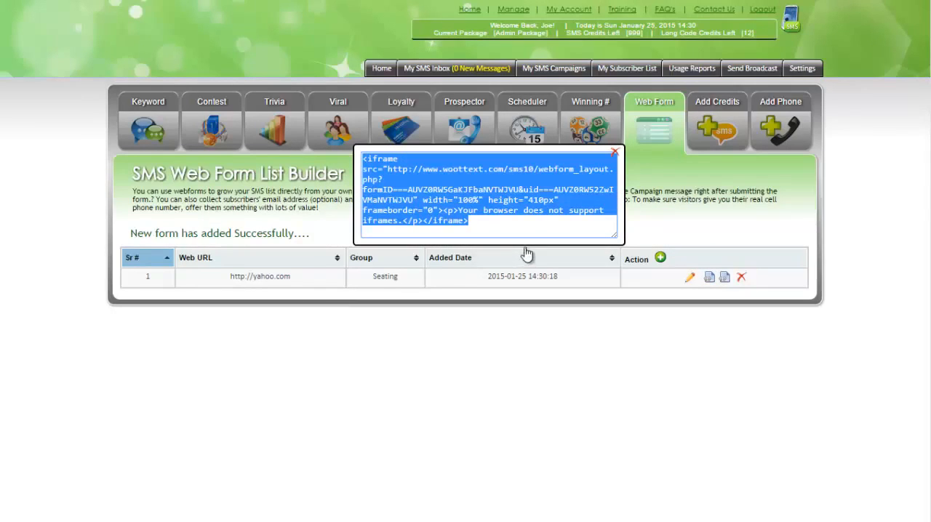
pyautogui.rightClick(479, 193)
pyautogui.click(525, 255)
pyautogui.click(674, 220)
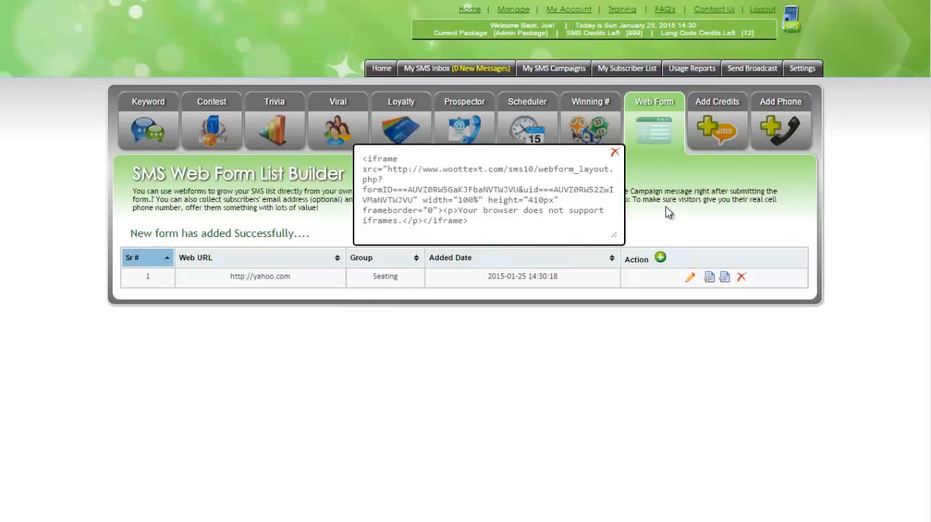
pyautogui.click(615, 153)
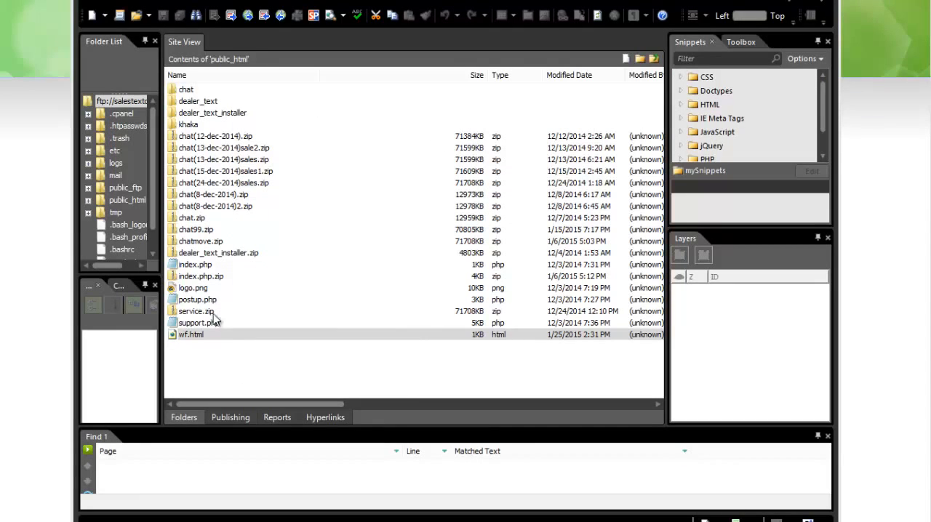
# In the HTML editor, open wf.html from public_html, paste the iframe code into its body and save the file.
pyautogui.doubleClick(189, 336)
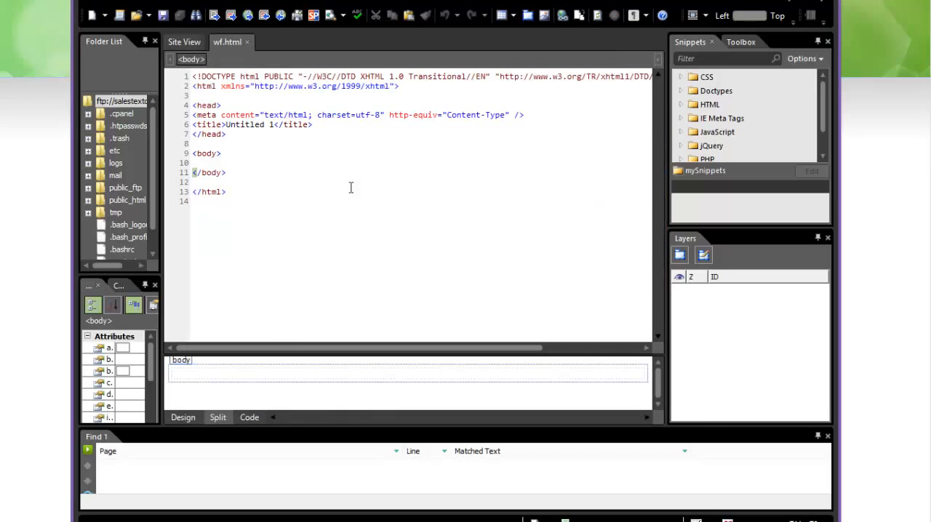
pyautogui.rightClick(221, 169)
pyautogui.click(275, 243)
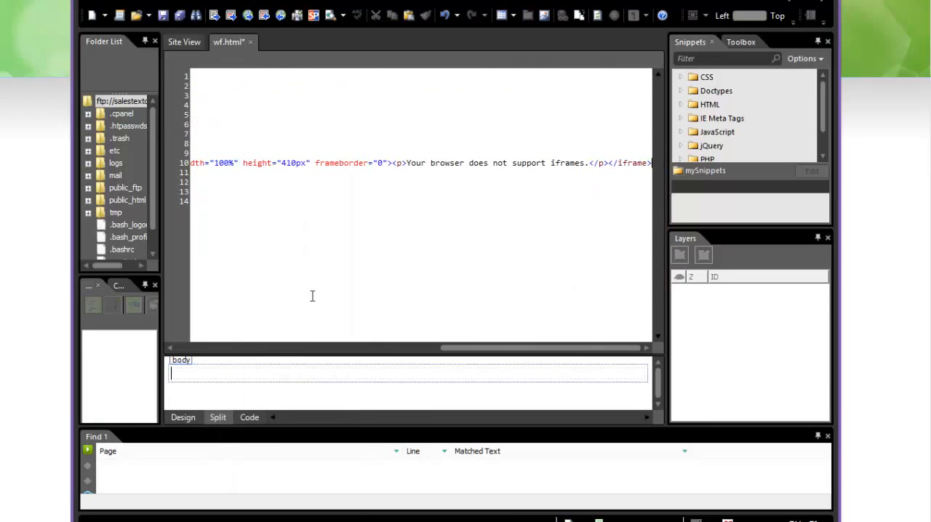
pyautogui.click(164, 16)
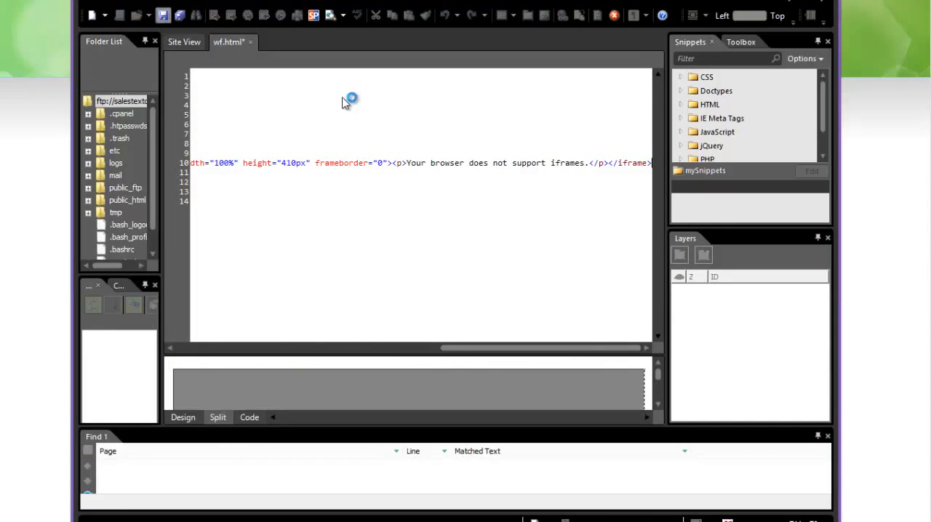
# Copy the full path of wf.html from the site's file list.
pyautogui.click(183, 42)
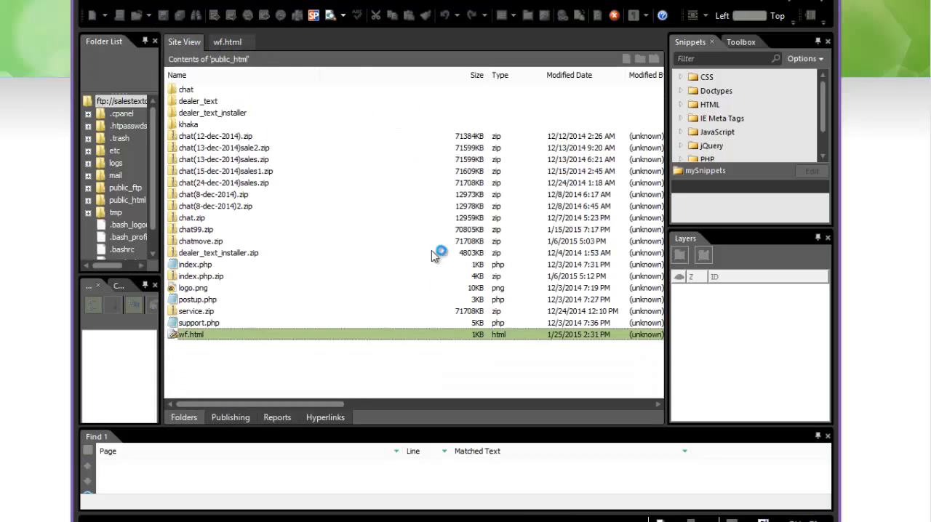
pyautogui.rightClick(197, 332)
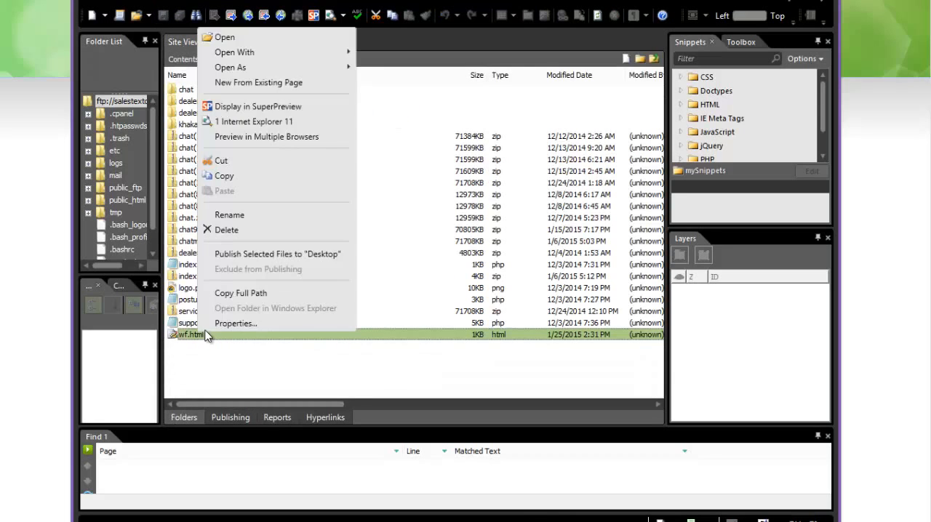
pyautogui.click(234, 290)
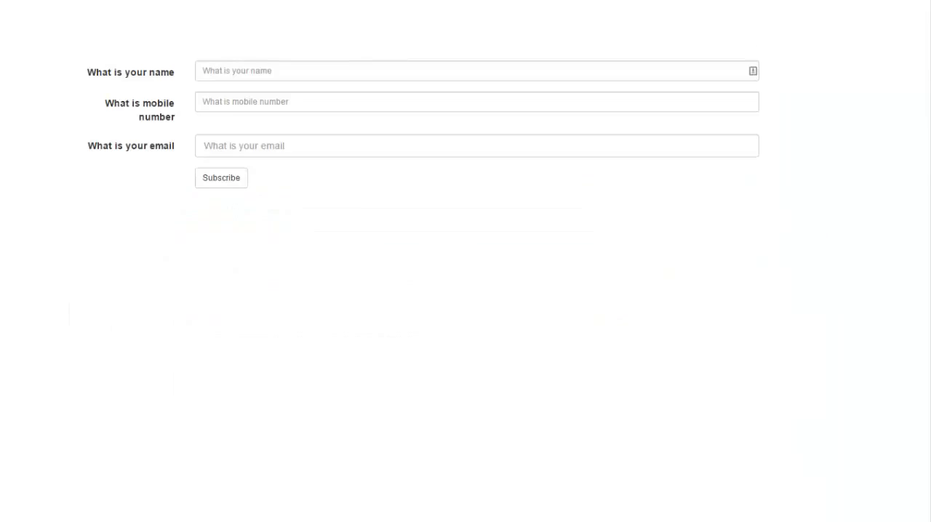
# On the wf.html page in the browser, fill in the subscriber's name, mobile number and email, and submit the subscription.
pyautogui.click(238, 69)
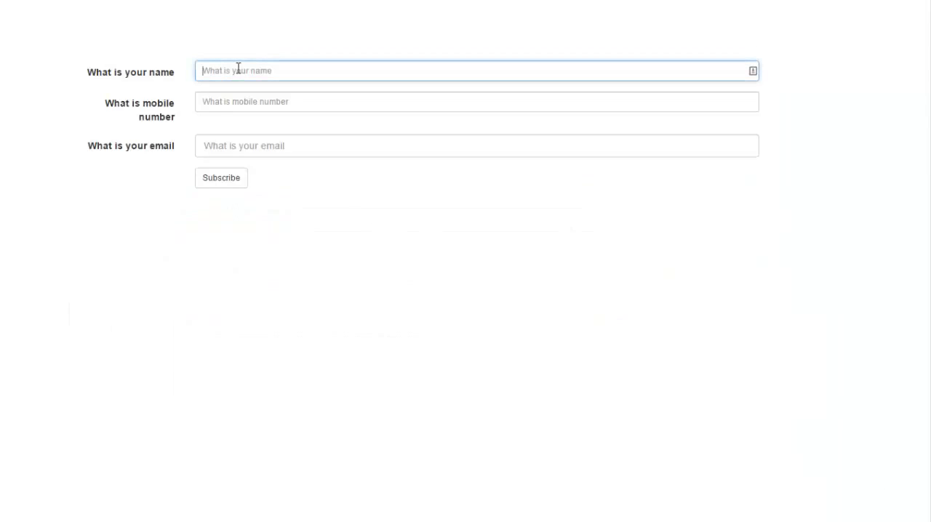
pyautogui.write('Michelle')
pyautogui.press('Tab')
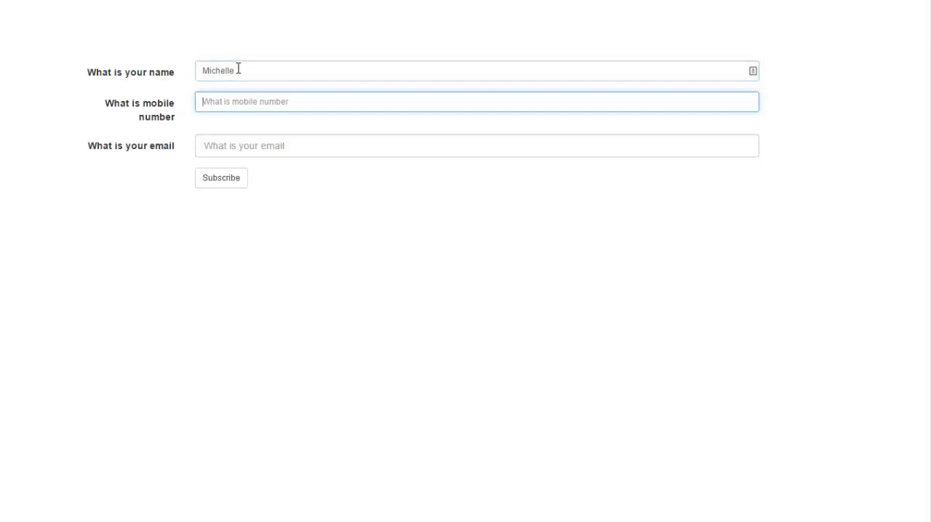
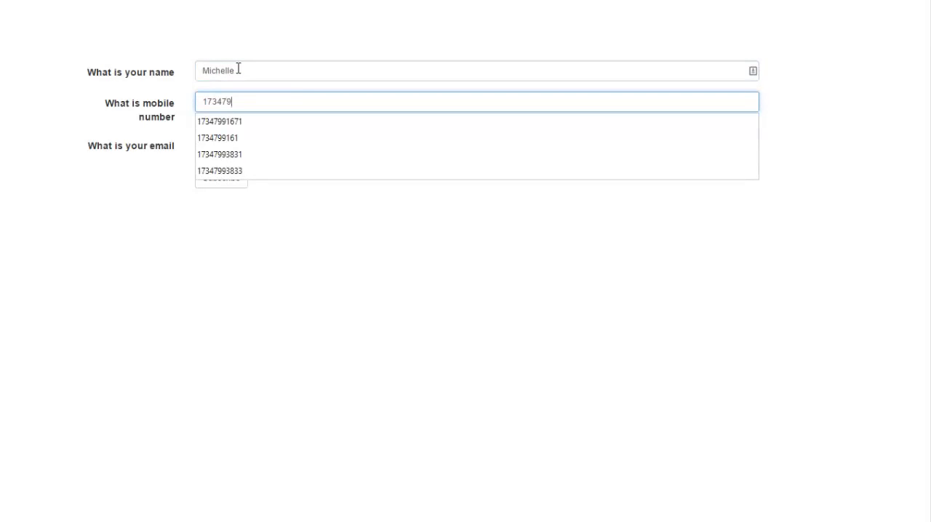
pyautogui.click(240, 154)
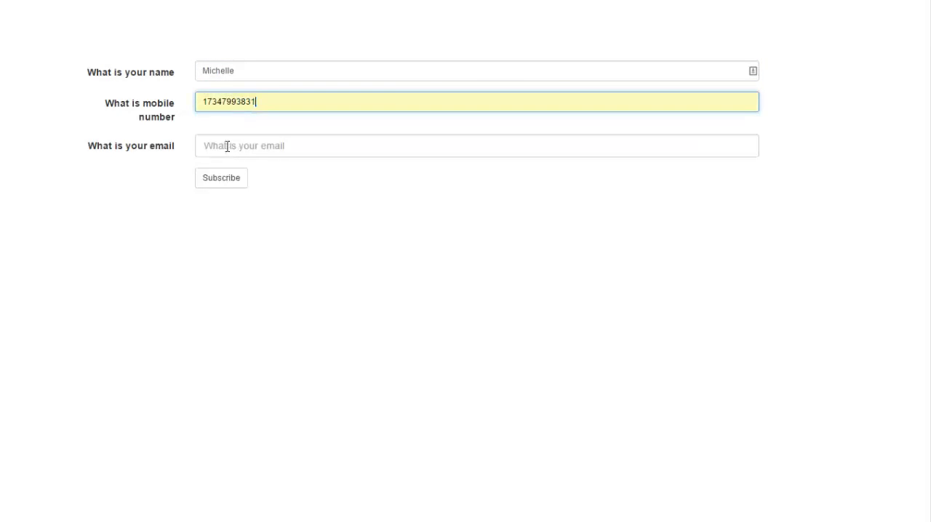
pyautogui.click(226, 145)
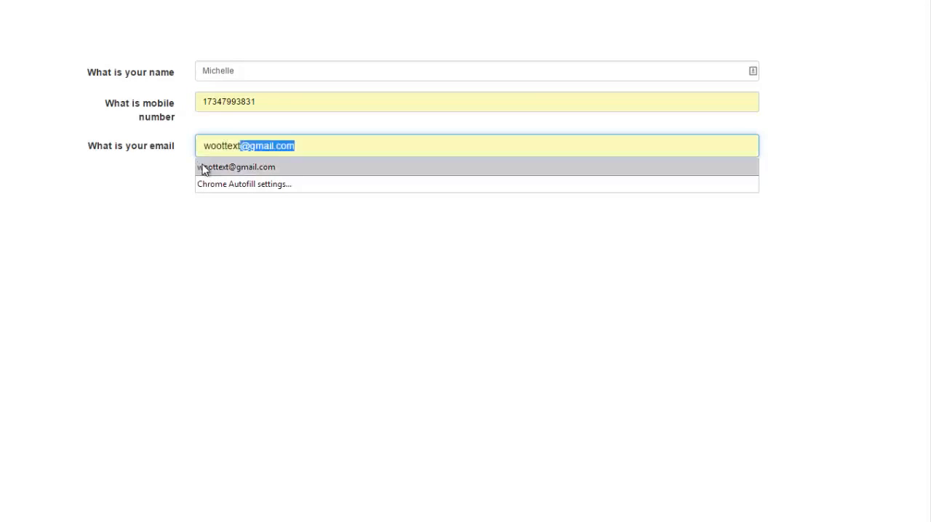
pyautogui.click(204, 168)
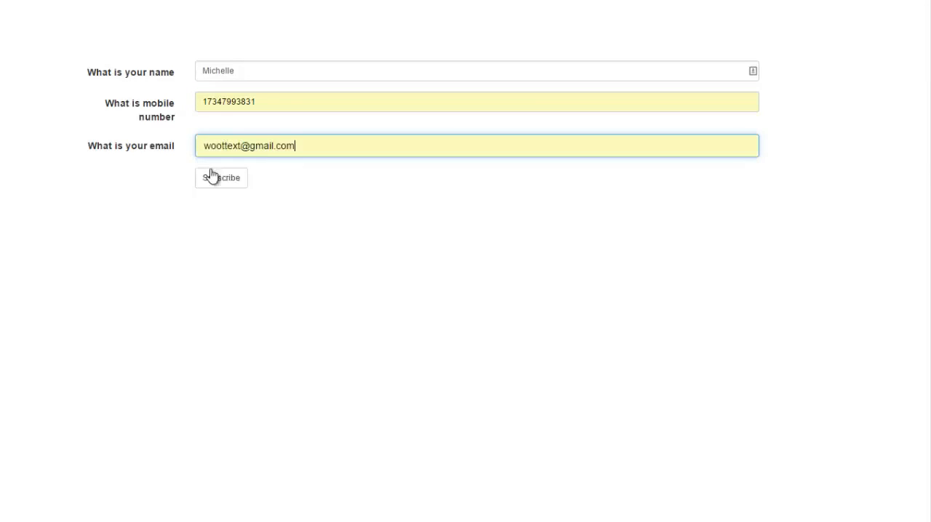
pyautogui.click(229, 181)
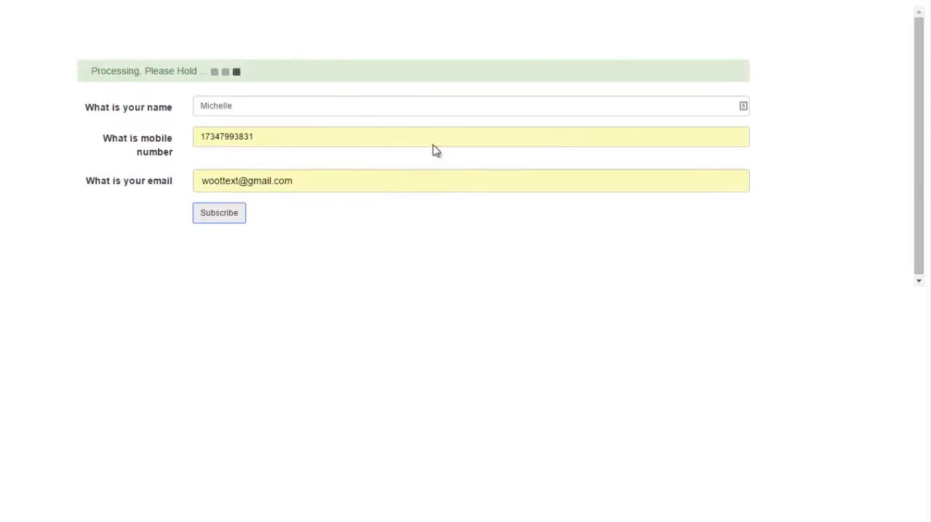